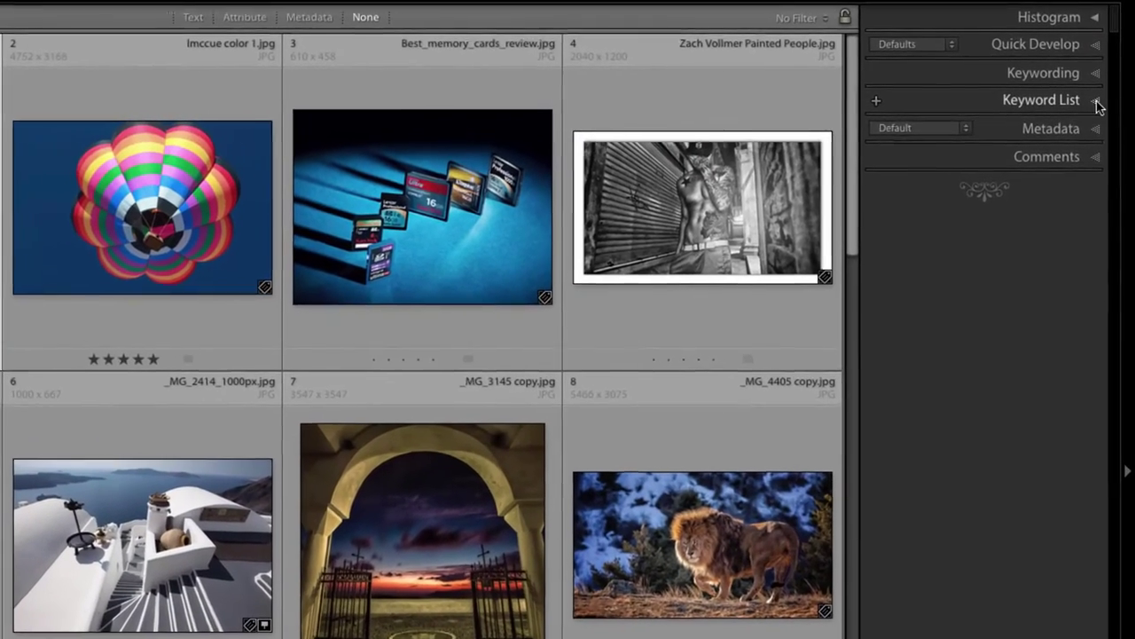
Expand the Keyword List panel to reveal all of the catalogue's existing keywords.
{"action": "left_click", "coordinate": [1097, 101]}
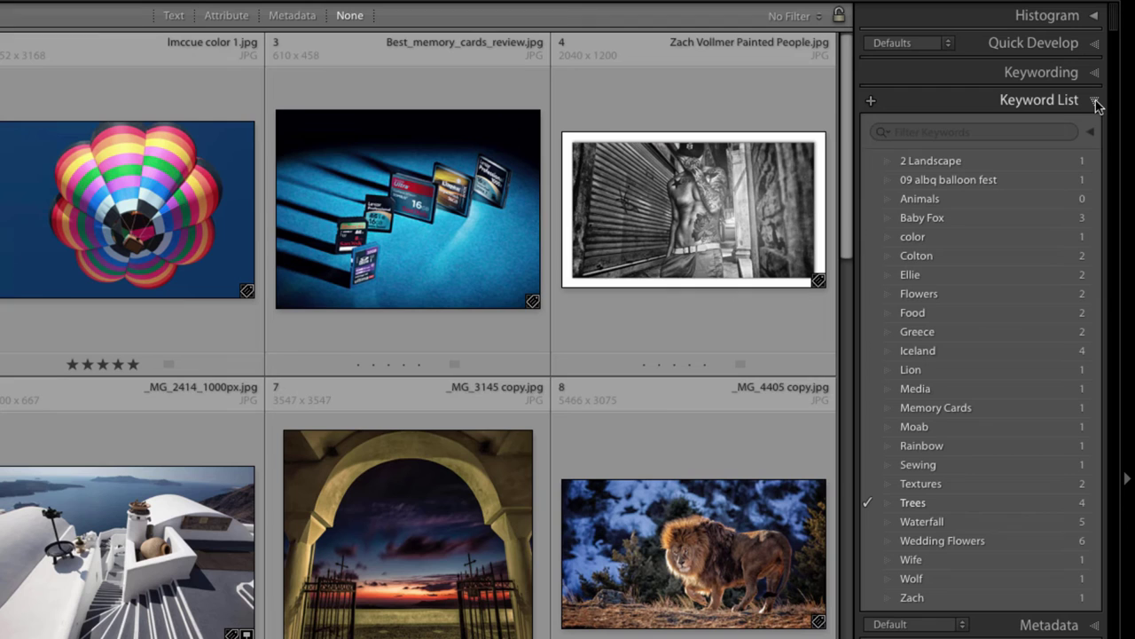
Add the keywords People, Places and Things to the keyword list.
{"action": "left_click", "coordinate": [870, 100]}
{"action": "type", "text": "Peop"}
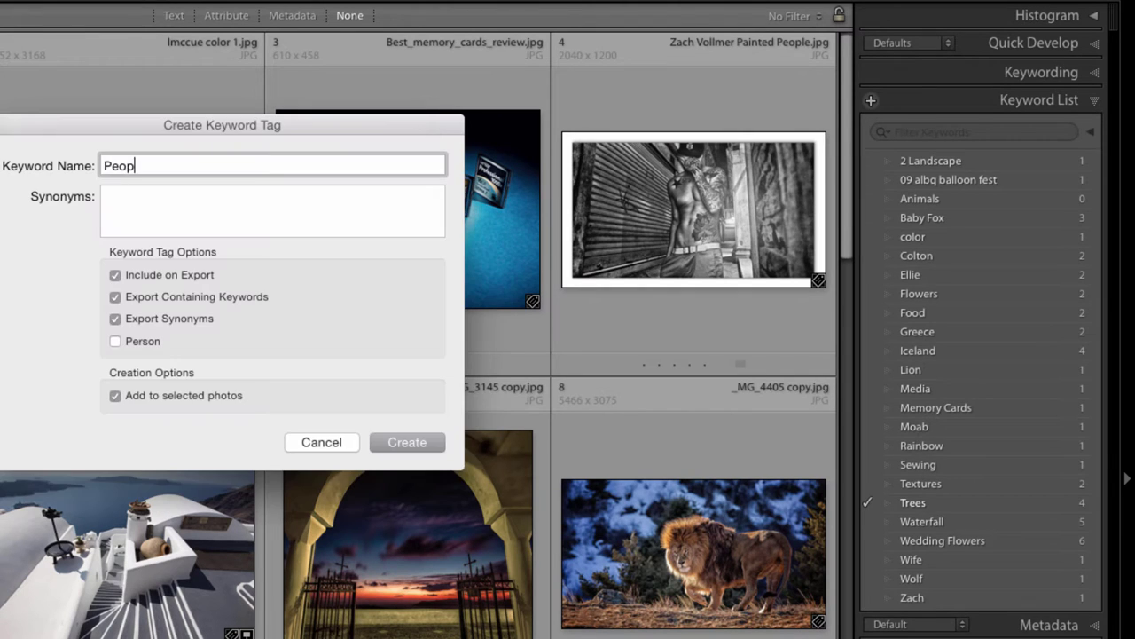
{"action": "type", "text": "le"}
{"action": "key", "text": "Return"}
{"action": "left_click", "coordinate": [870, 100]}
{"action": "type", "text": "Places"}
{"action": "key", "text": "Return"}
{"action": "left_click", "coordinate": [870, 102]}
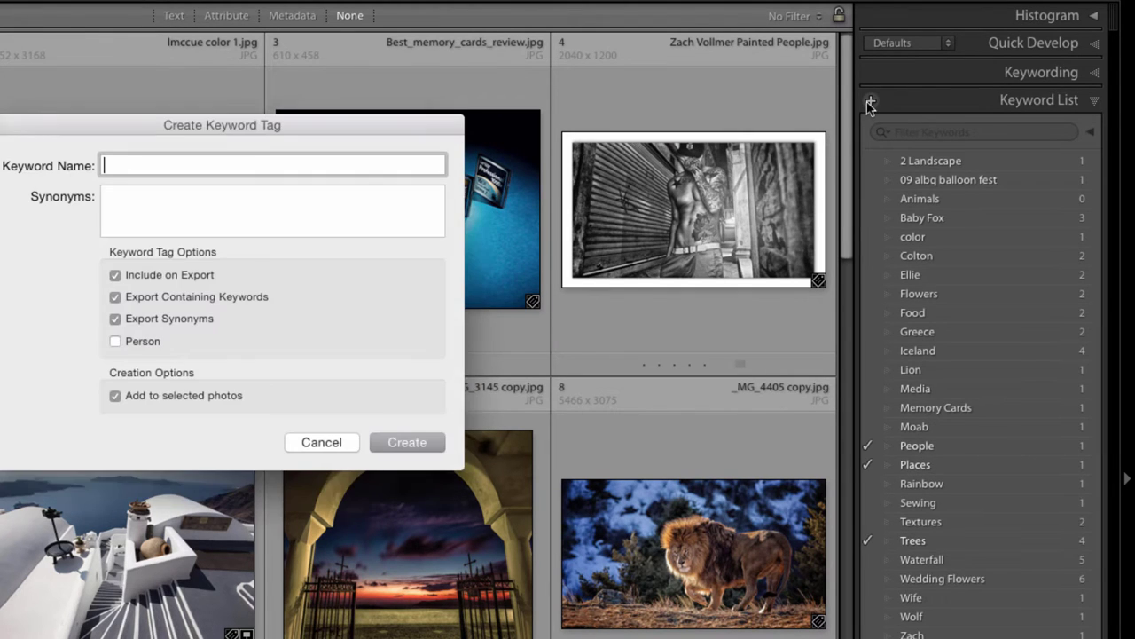
{"action": "type", "text": "Things"}
{"action": "key", "text": "Return"}
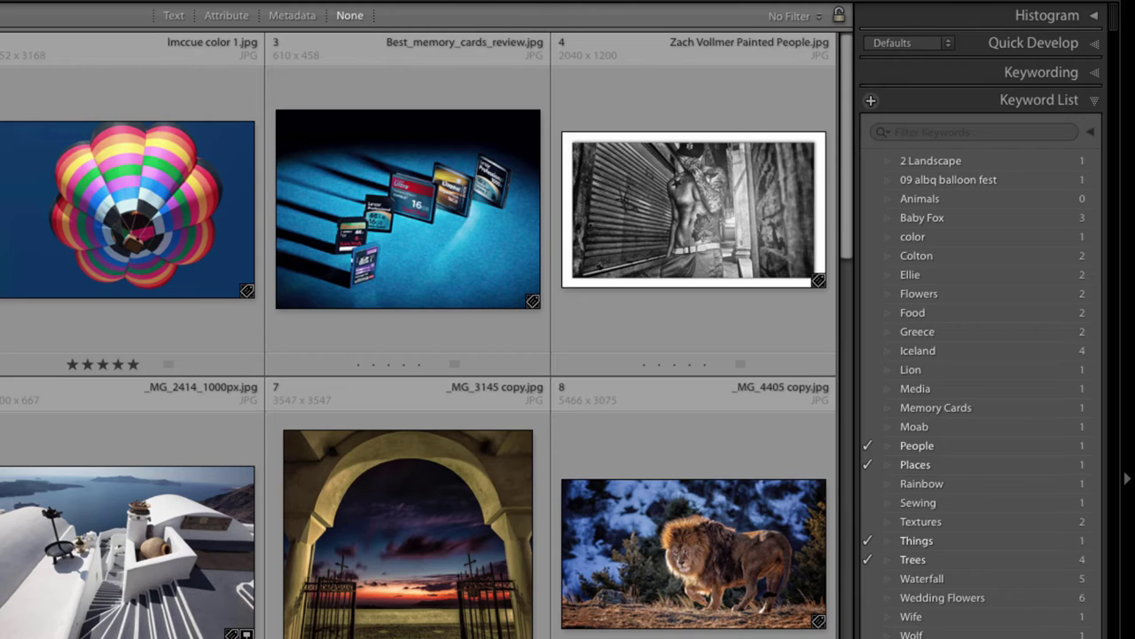
Nest Moab under Places, and Rainbow through Textures plus Trees through Wolf under Things.
{"action": "left_click", "coordinate": [916, 541]}
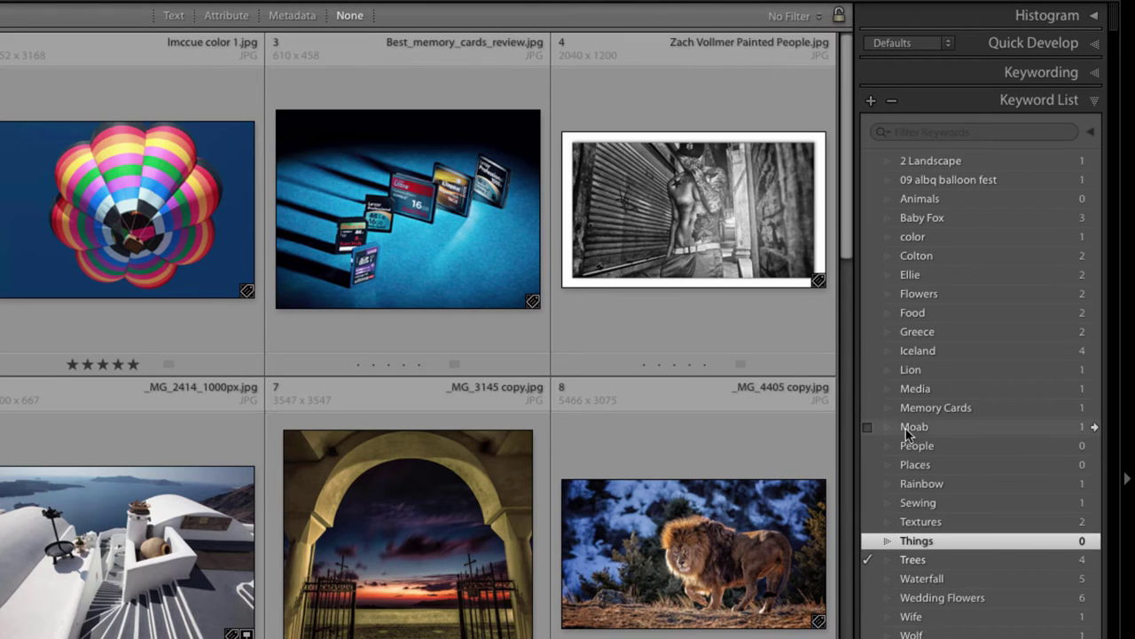
{"action": "left_click_drag", "start_coordinate": [913, 430], "coordinate": [916, 462]}
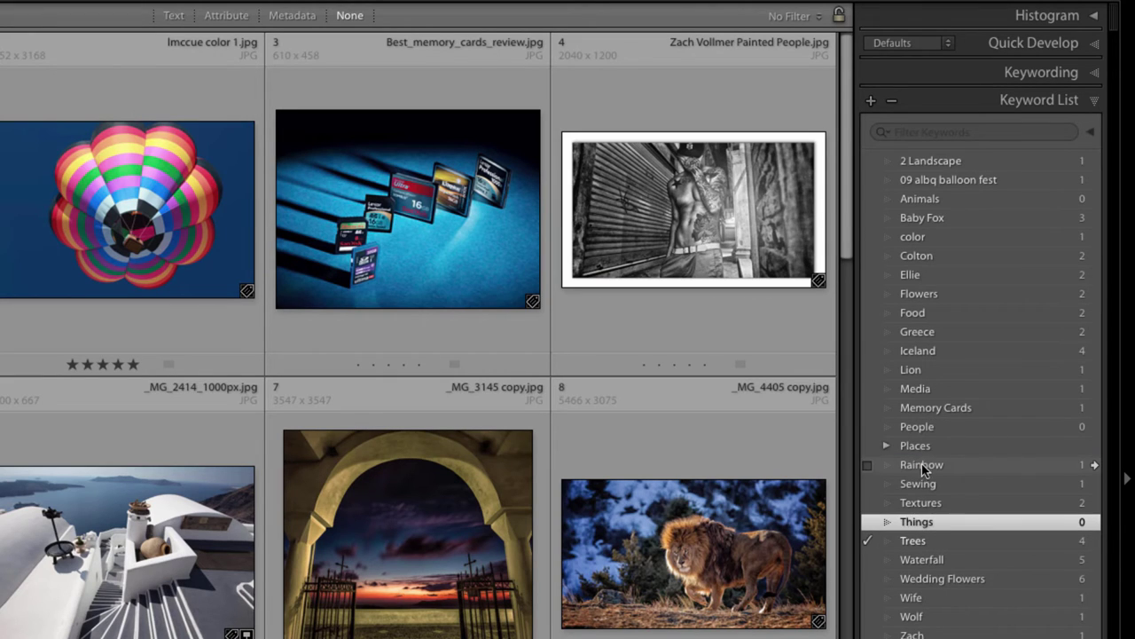
{"action": "left_click", "coordinate": [921, 465]}
{"action": "left_click", "coordinate": [921, 502], "text": "shift"}
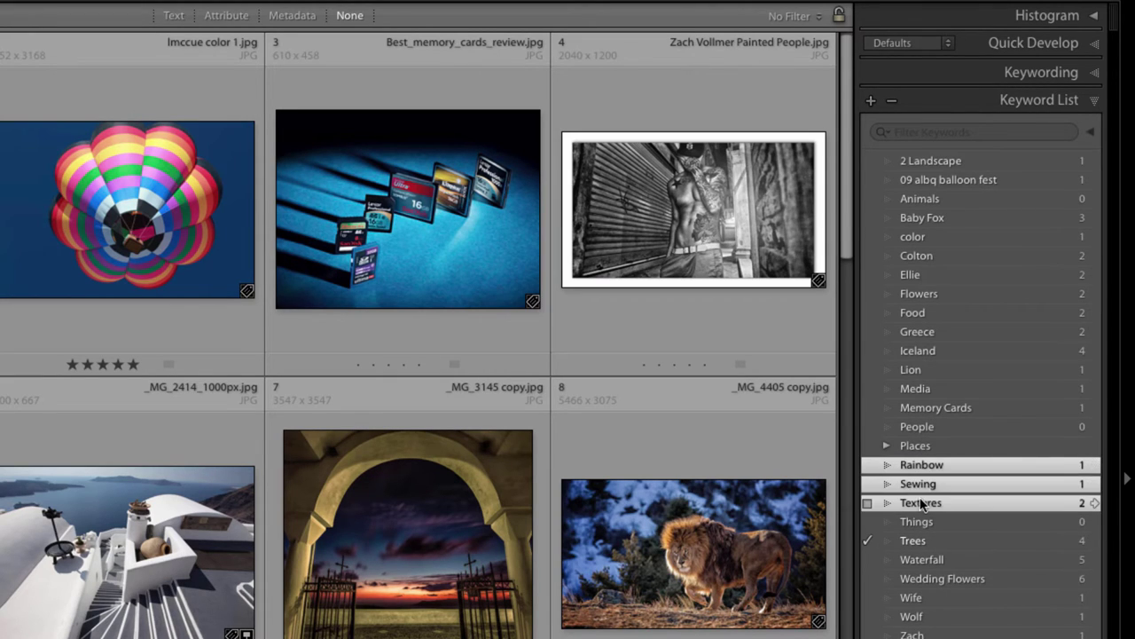
{"action": "left_click_drag", "start_coordinate": [920, 502], "coordinate": [917, 520]}
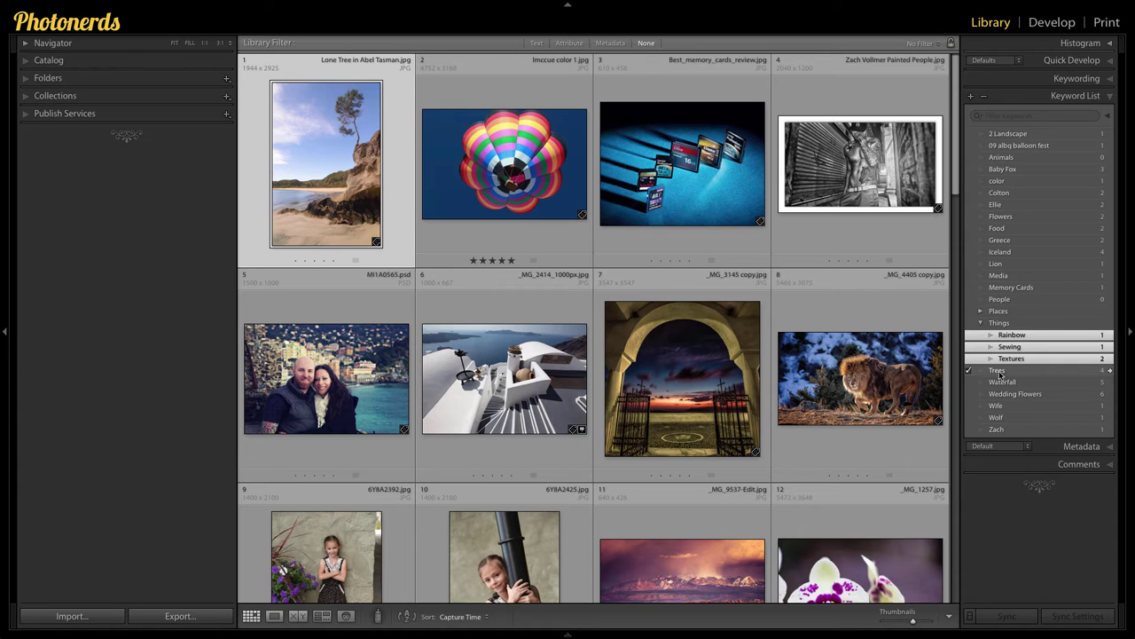
{"action": "left_click", "coordinate": [913, 540]}
{"action": "left_click", "coordinate": [914, 616], "text": "shift"}
{"action": "left_click_drag", "start_coordinate": [1002, 384], "coordinate": [999, 325]}
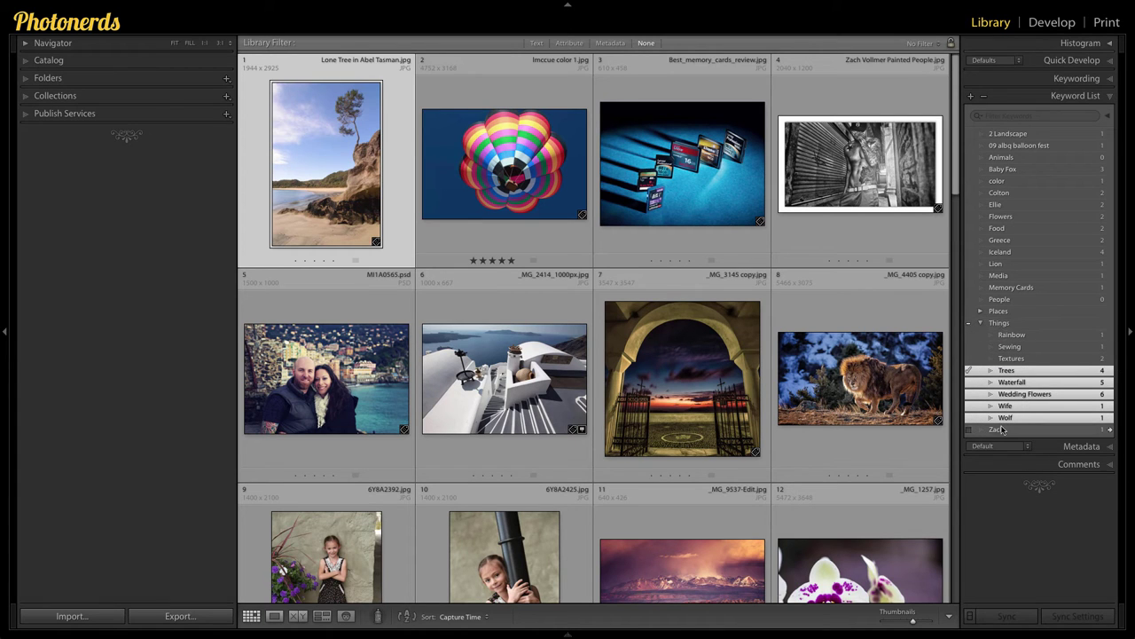
Nest Zach under People, and Greece and Iceland under Places.
{"action": "left_click_drag", "start_coordinate": [1000, 432], "coordinate": [998, 297]}
{"action": "left_click", "coordinate": [1002, 288]}
{"action": "left_click", "coordinate": [999, 240]}
{"action": "left_click", "coordinate": [999, 252], "text": "shift"}
{"action": "left_click_drag", "start_coordinate": [999, 252], "coordinate": [999, 311]}
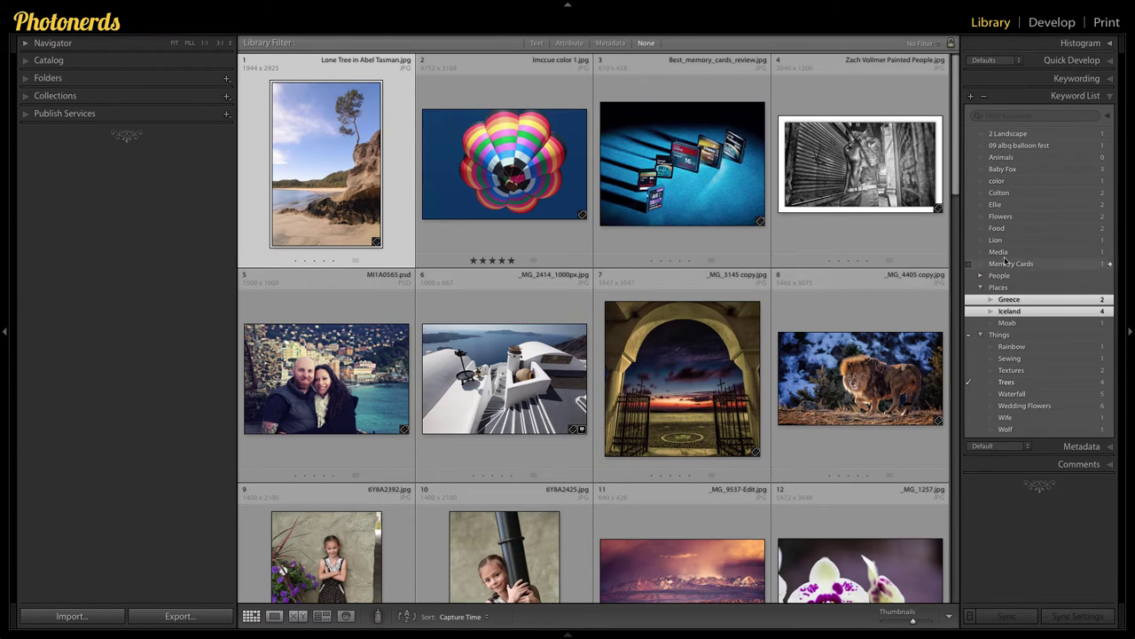
Nest Colton and Ellie under People and Flowers through Memory Cards under Things, then select the top five keywords.
{"action": "left_click", "coordinate": [1000, 216], "text": "shift"}
{"action": "left_click_drag", "start_coordinate": [1001, 217], "coordinate": [998, 334]}
{"action": "left_click", "coordinate": [999, 192]}
{"action": "left_click", "coordinate": [1000, 205], "text": "shift"}
{"action": "left_click_drag", "start_coordinate": [999, 205], "coordinate": [1000, 288]}
{"action": "left_click", "coordinate": [1002, 133]}
{"action": "left_click", "coordinate": [996, 181], "text": "shift"}
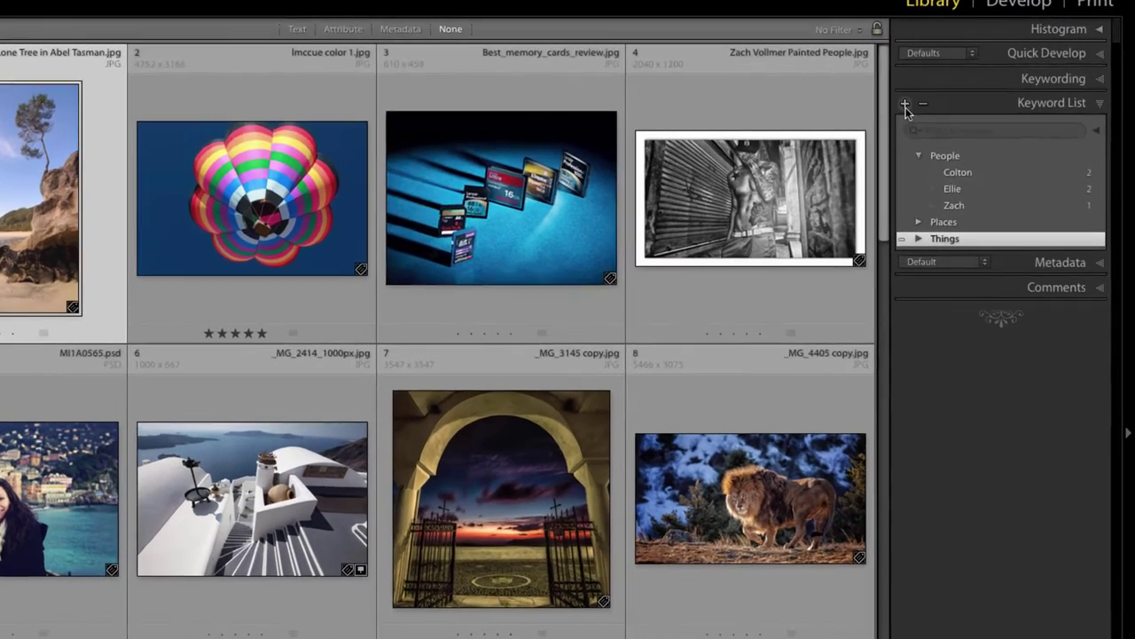
Create the Family and Friends keywords, then move both inside People.
{"action": "left_click", "coordinate": [972, 96]}
{"action": "type", "text": "Family"}
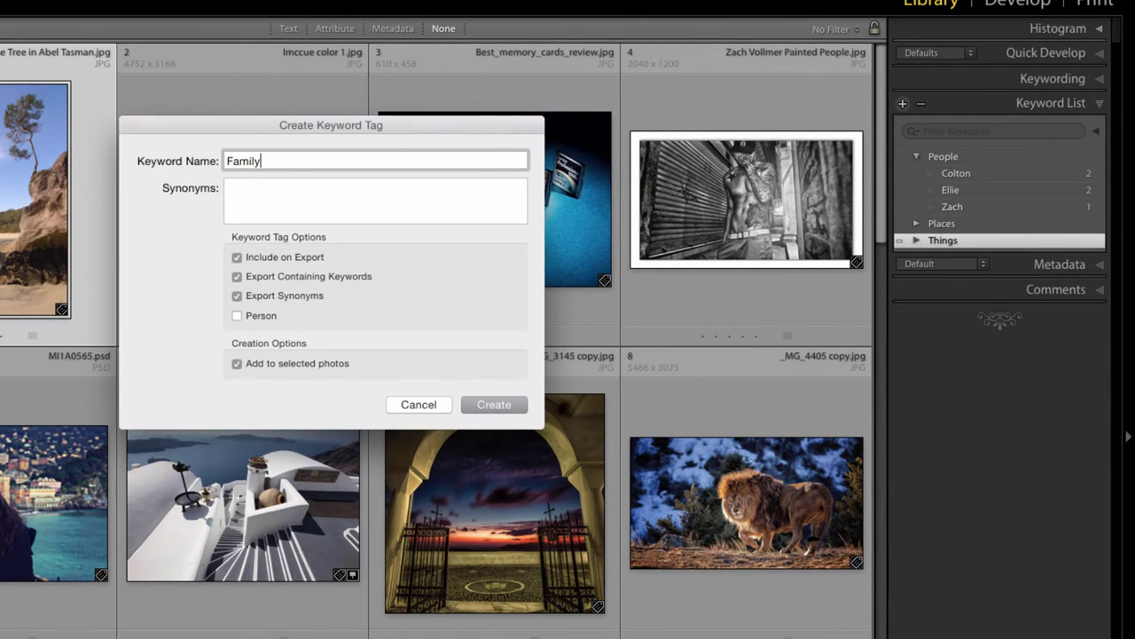
{"action": "key", "text": "Return"}
{"action": "left_click", "coordinate": [903, 105]}
{"action": "type", "text": "Friends"}
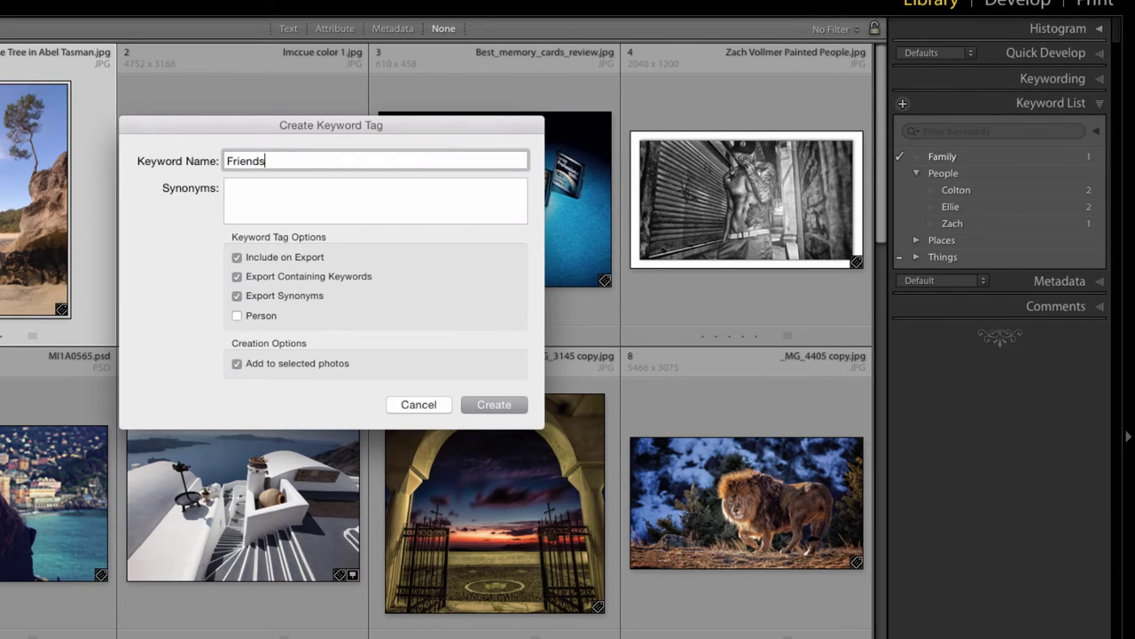
{"action": "key", "text": "Return"}
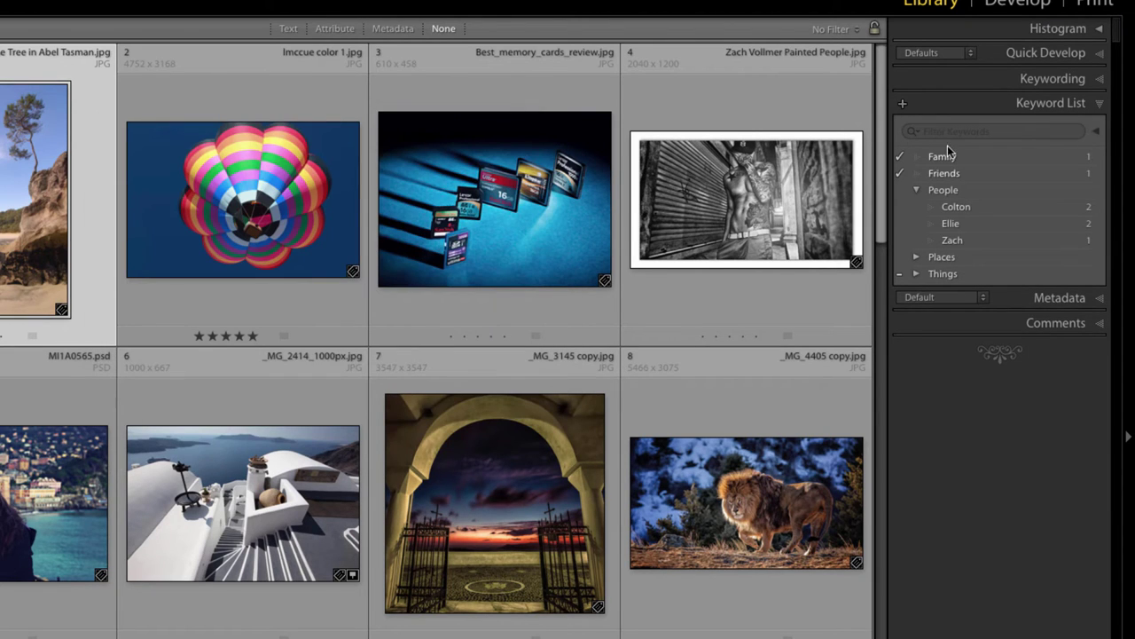
{"action": "left_click", "coordinate": [945, 157]}
{"action": "left_click", "coordinate": [943, 173], "text": "shift"}
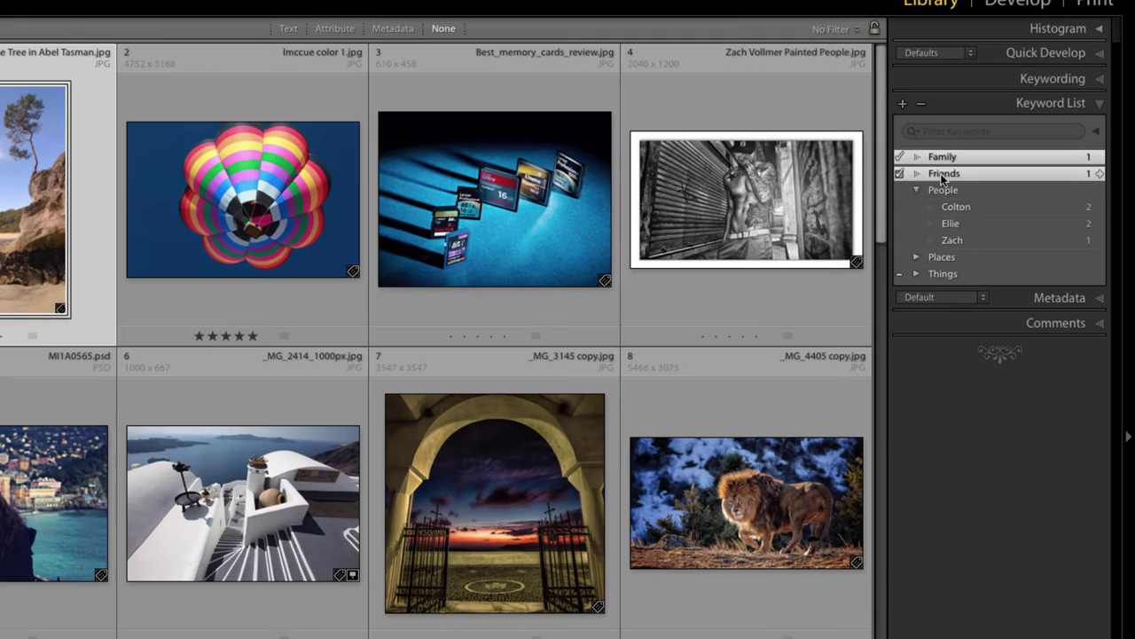
{"action": "left_click_drag", "start_coordinate": [943, 175], "coordinate": [943, 189]}
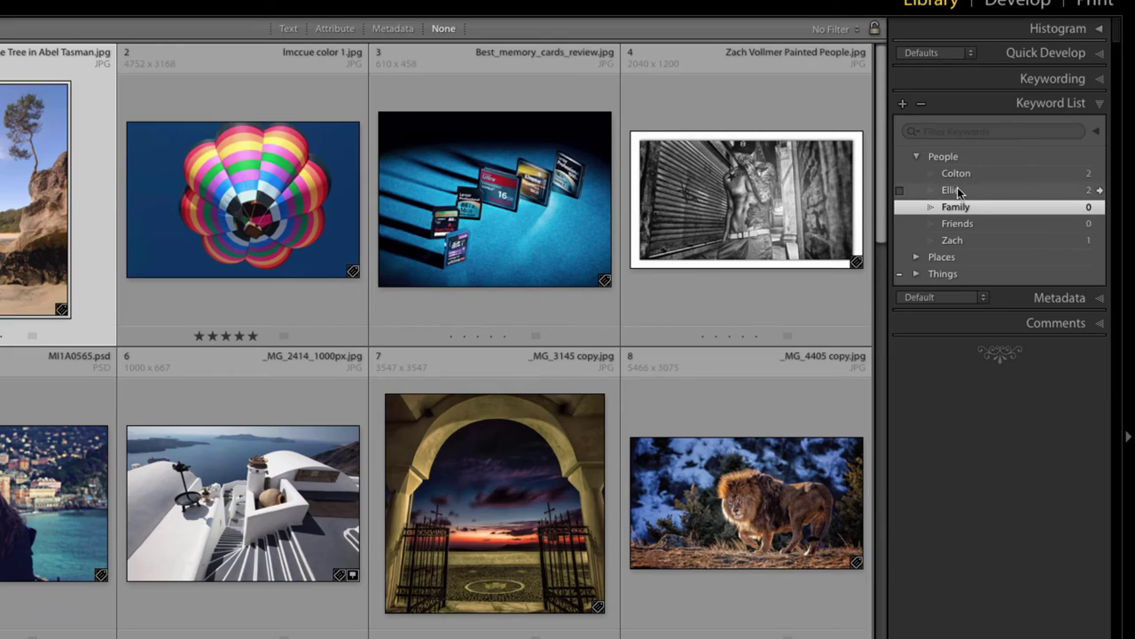
Nest Ellie inside Family, review Family's contents, then collapse People.
{"action": "mouse_move", "coordinate": [957, 190]}
{"action": "left_mouse_down"}
{"action": "mouse_move", "coordinate": [956, 206]}
{"action": "mouse_move", "coordinate": [967, 190]}
{"action": "left_mouse_up"}
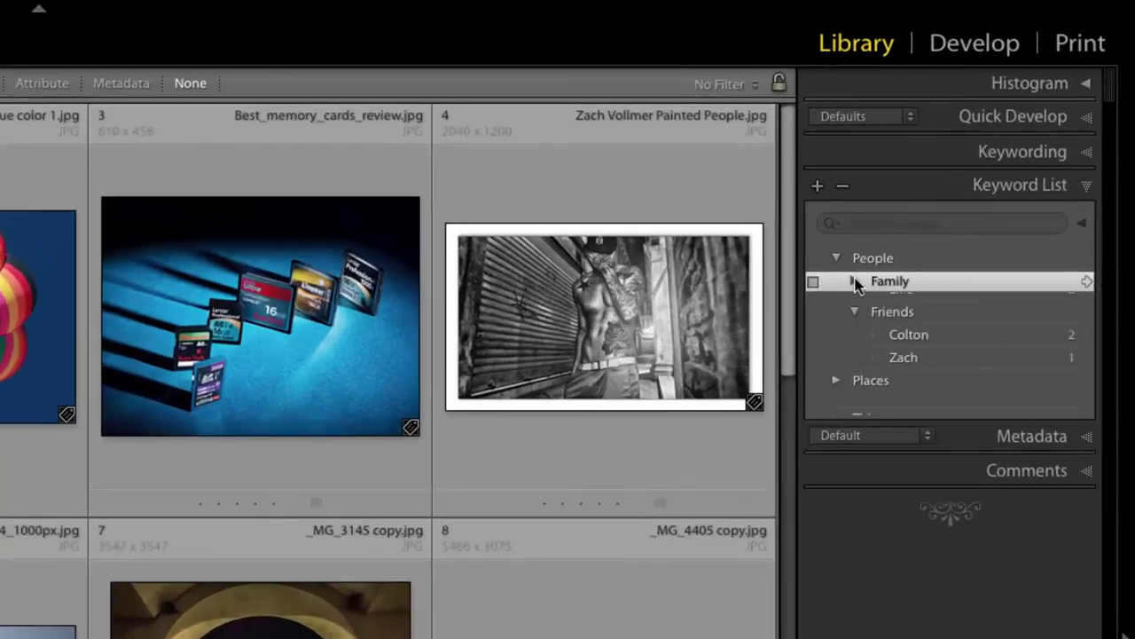
{"action": "left_click", "coordinate": [903, 231]}
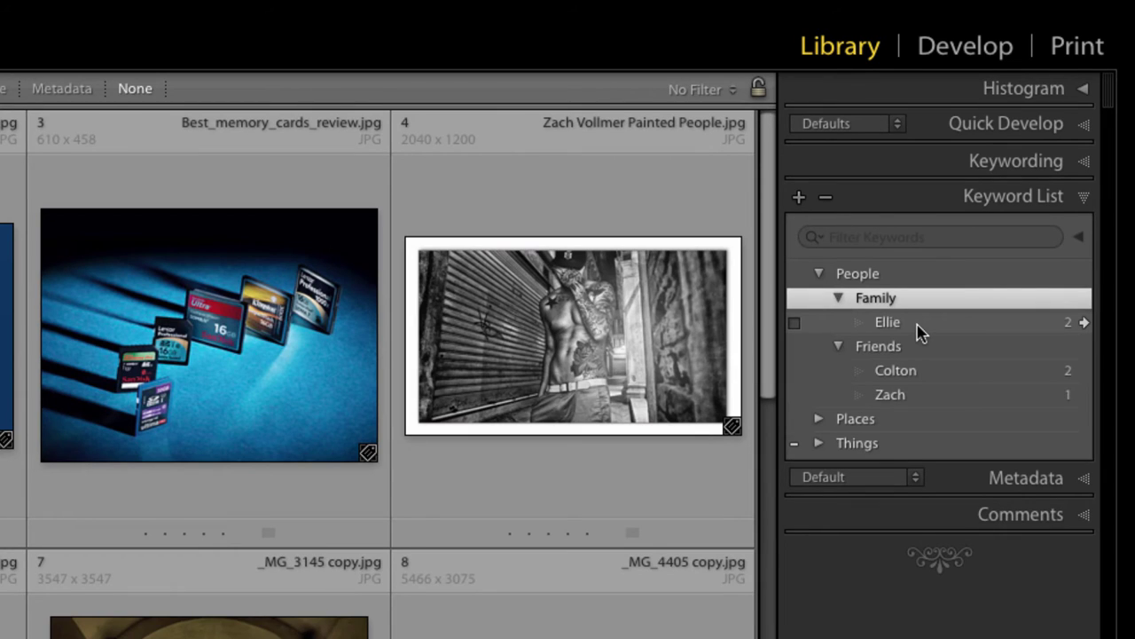
{"action": "left_click", "coordinate": [819, 274]}
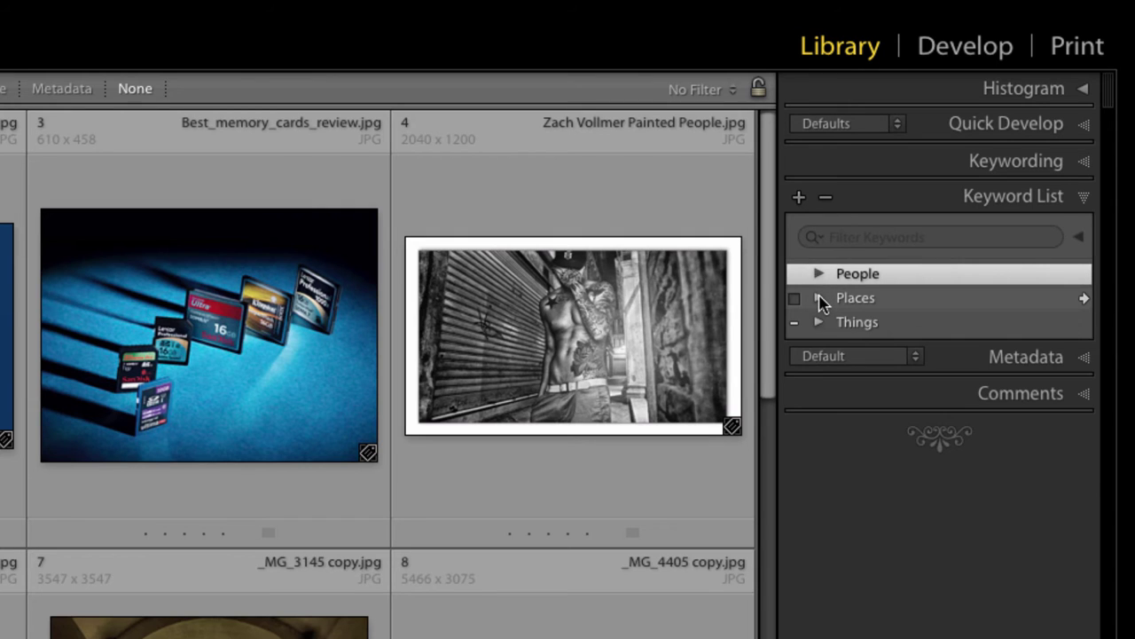
With Places expanded, add the keywords International and United States.
{"action": "left_click", "coordinate": [819, 298]}
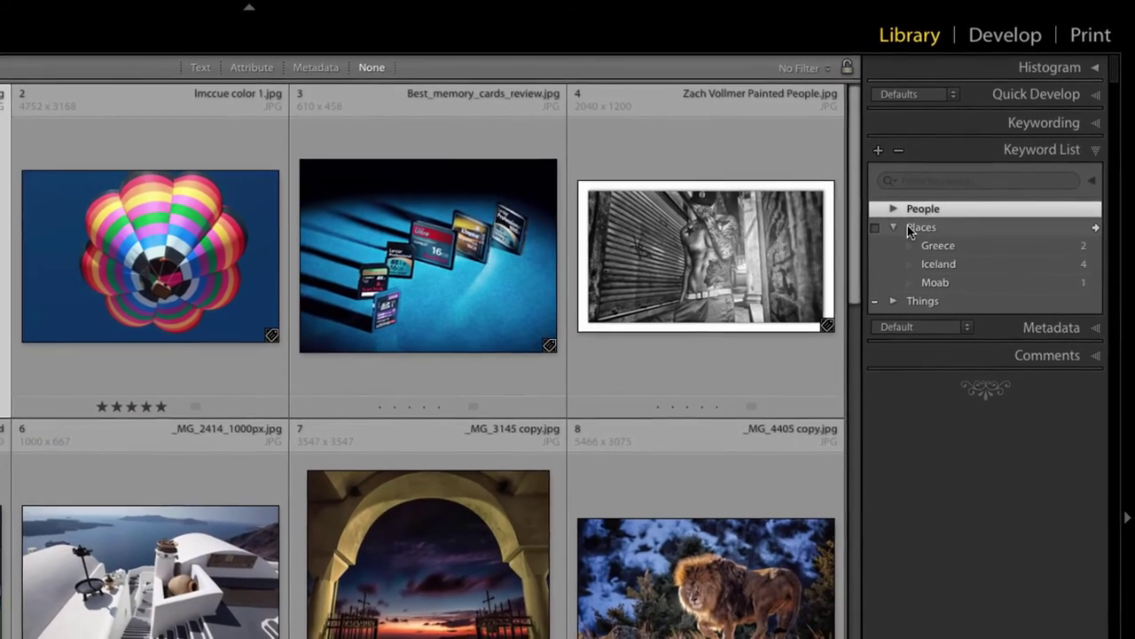
{"action": "left_click", "coordinate": [878, 150]}
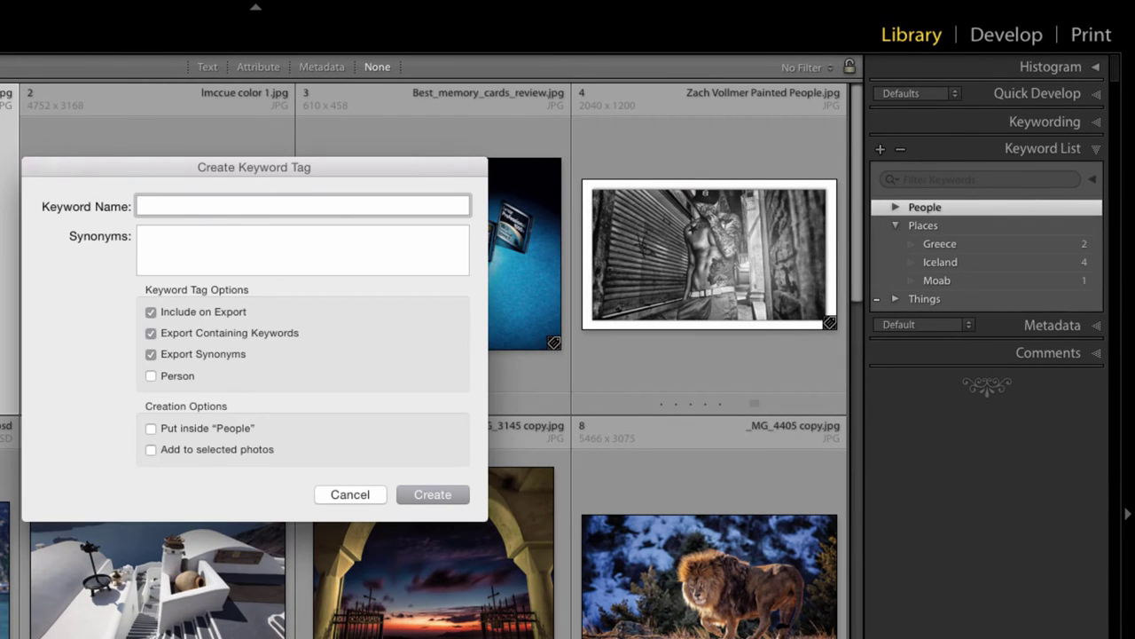
{"action": "type", "text": "International"}
{"action": "key", "text": "Return"}
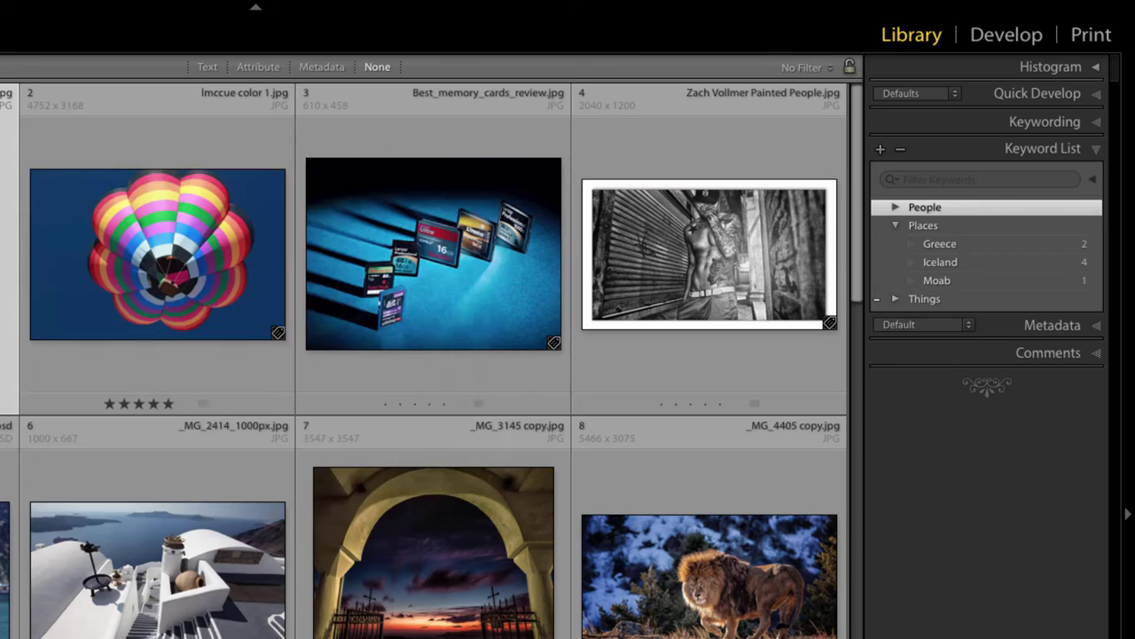
{"action": "left_click", "coordinate": [878, 150]}
{"action": "type", "text": "Unites"}
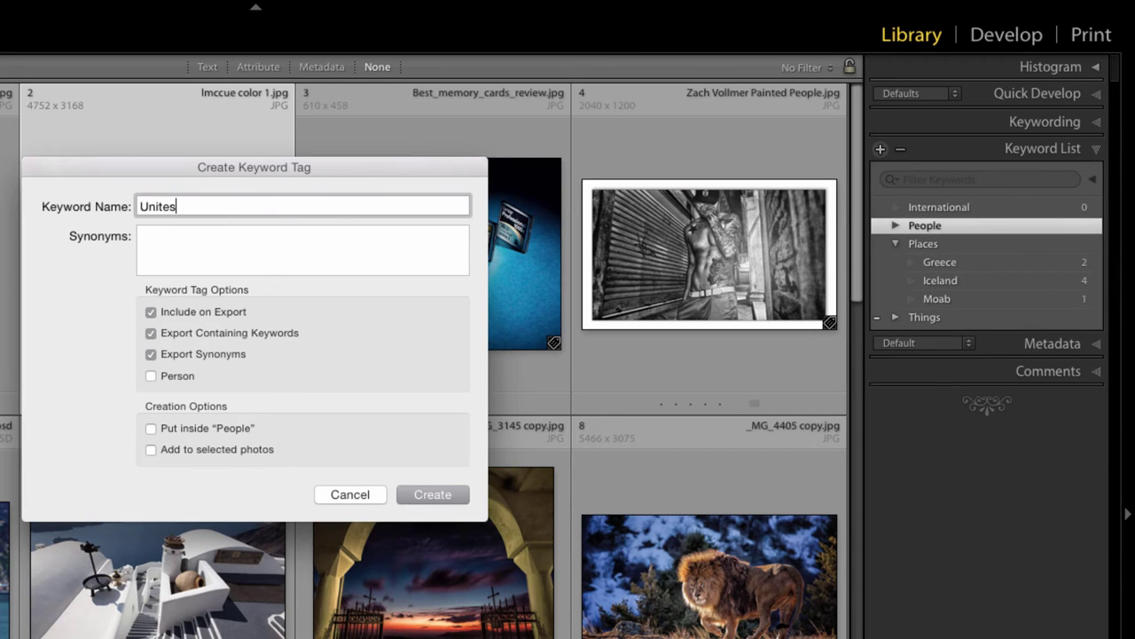
{"action": "key", "text": "BackSpace"}
{"action": "type", "text": "d States"}
{"action": "key", "text": "Return"}
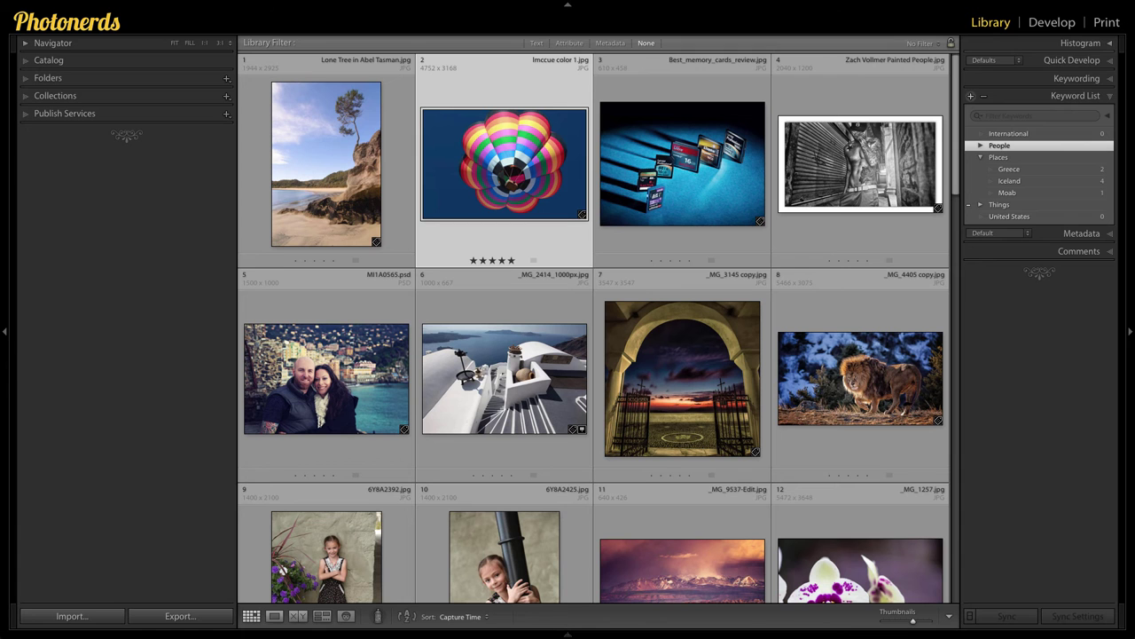
Nest International under Places, Moab under United States, and Greece and Iceland under International.
{"action": "left_click_drag", "start_coordinate": [934, 248], "coordinate": [937, 252]}
{"action": "left_click_drag", "start_coordinate": [1007, 162], "coordinate": [1004, 161]}
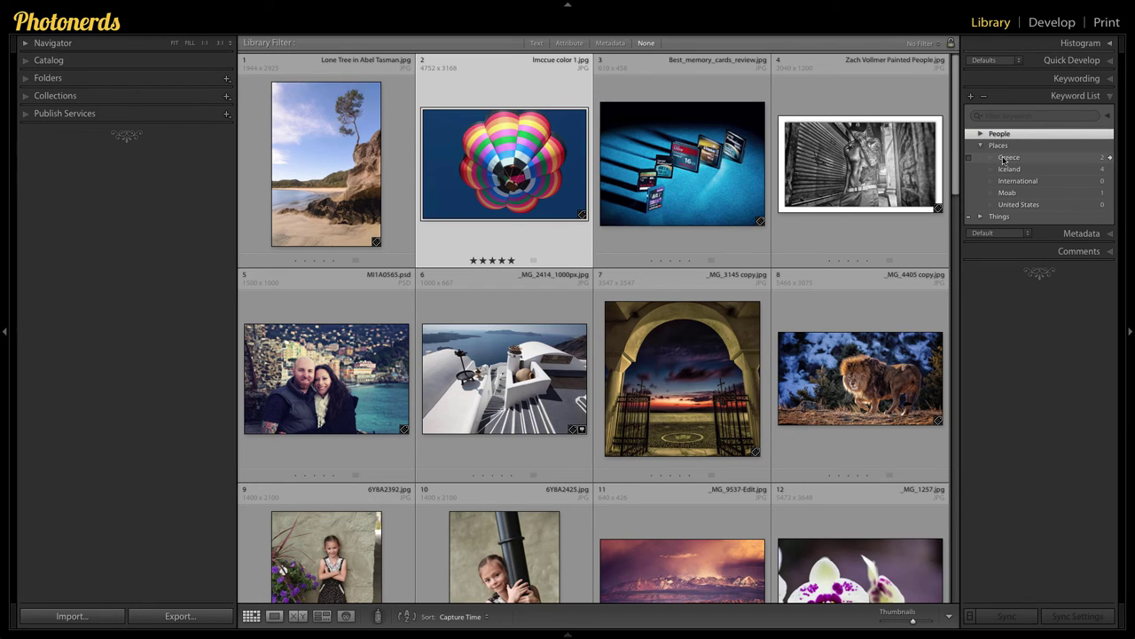
{"action": "left_click_drag", "start_coordinate": [1005, 161], "coordinate": [1008, 205]}
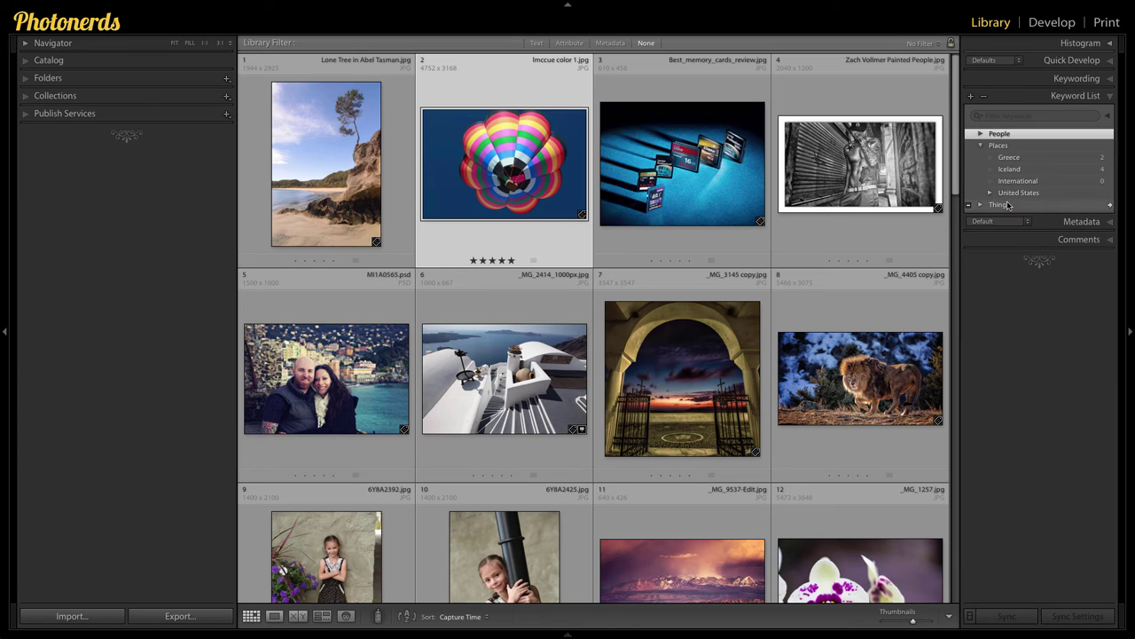
{"action": "left_click_drag", "start_coordinate": [1008, 160], "coordinate": [1009, 181]}
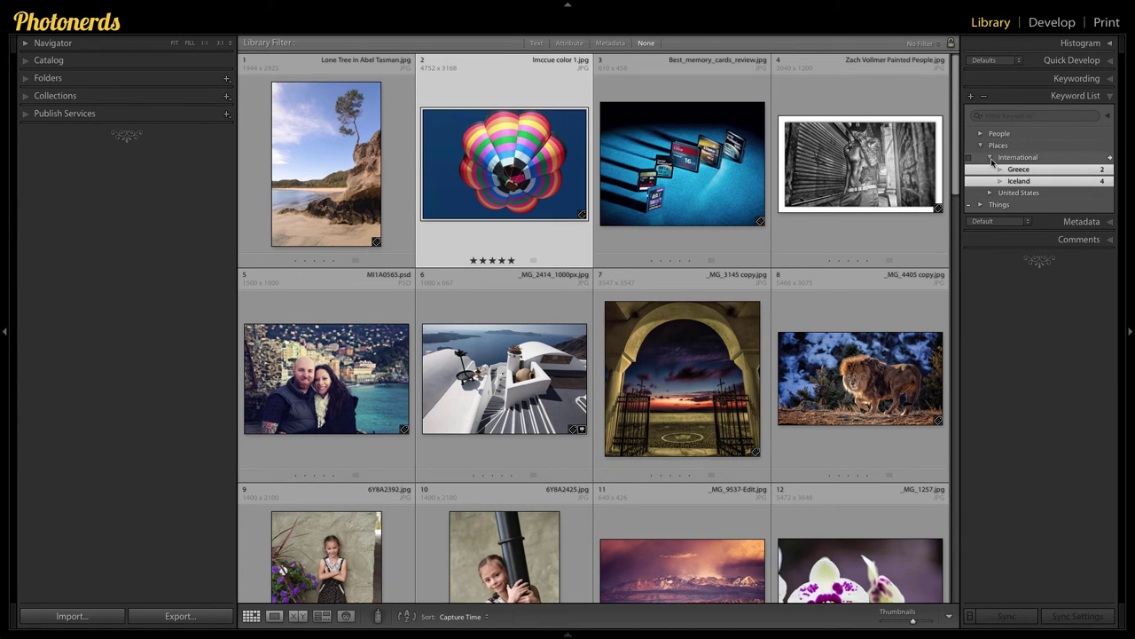
{"action": "left_click", "coordinate": [991, 158]}
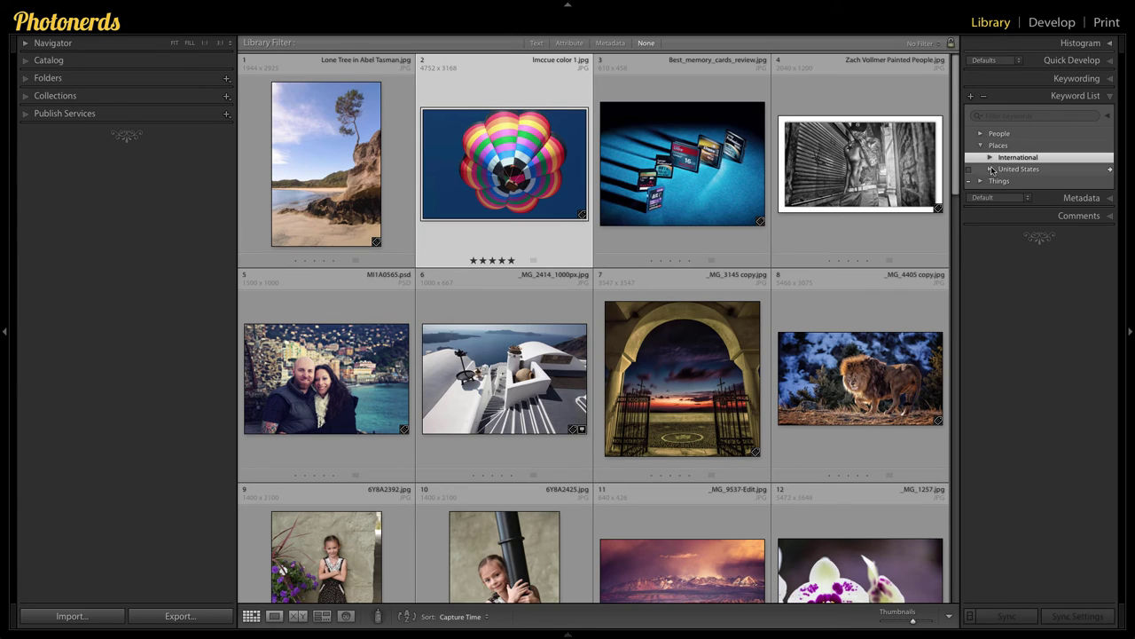
{"action": "left_click", "coordinate": [990, 169]}
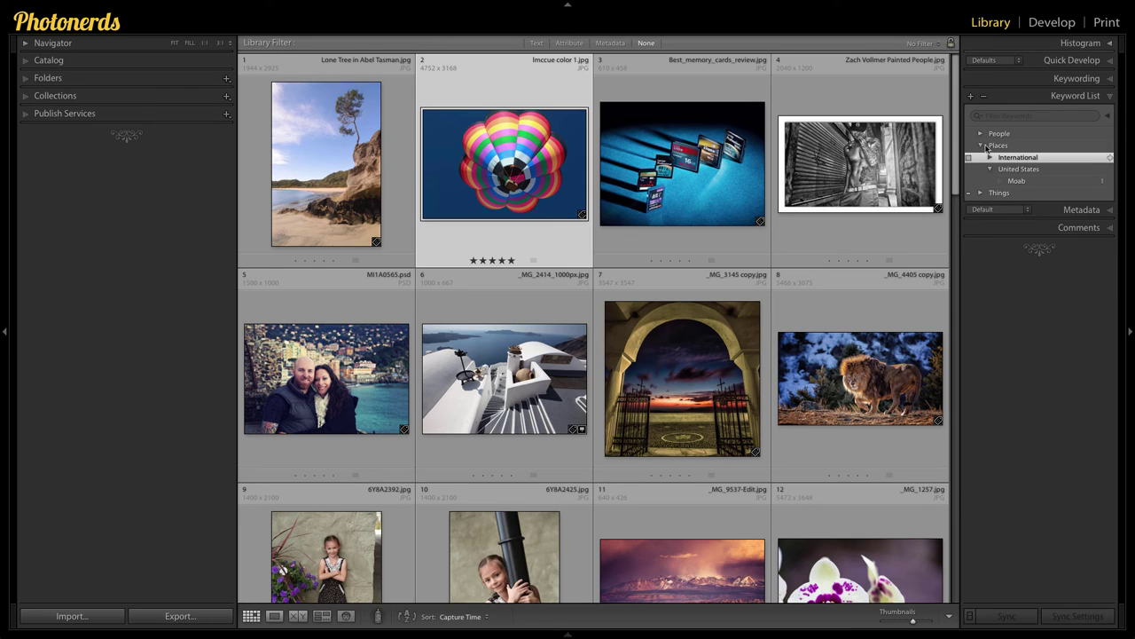
Collapse Places, review the keywords nested under Things, then collapse Things.
{"action": "left_click", "coordinate": [980, 145]}
{"action": "left_click", "coordinate": [981, 157]}
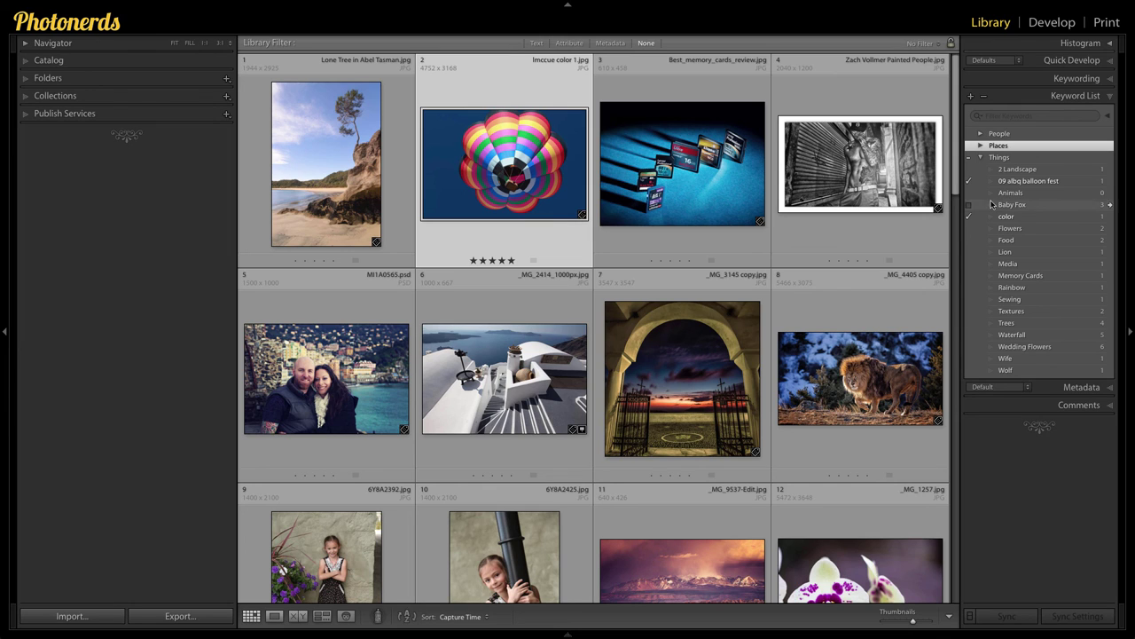
{"action": "left_click", "coordinate": [980, 157]}
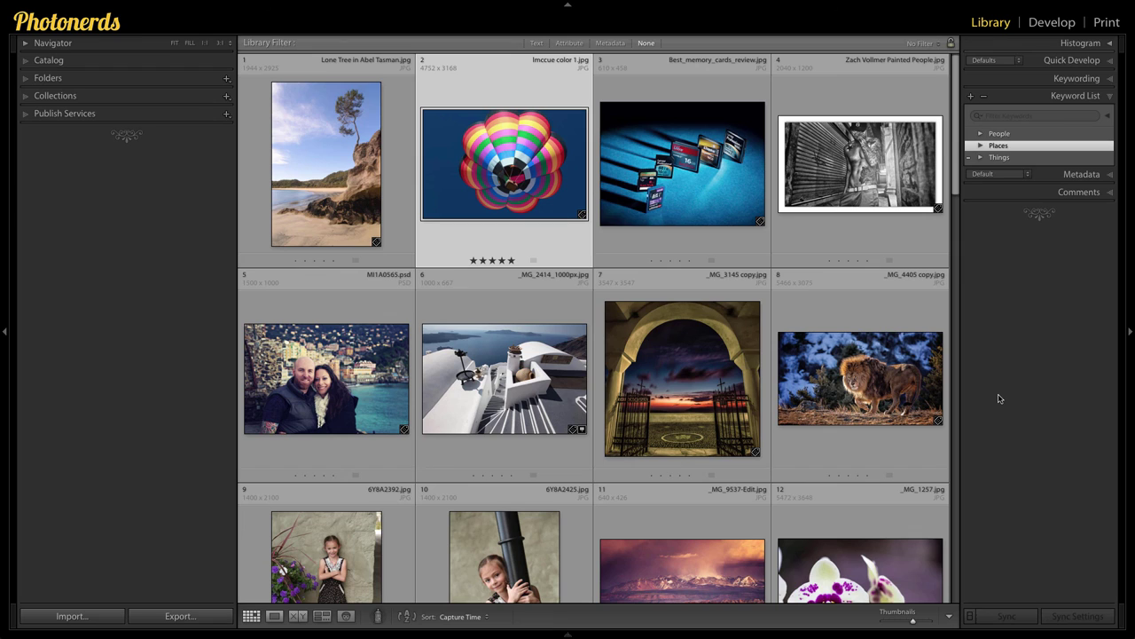